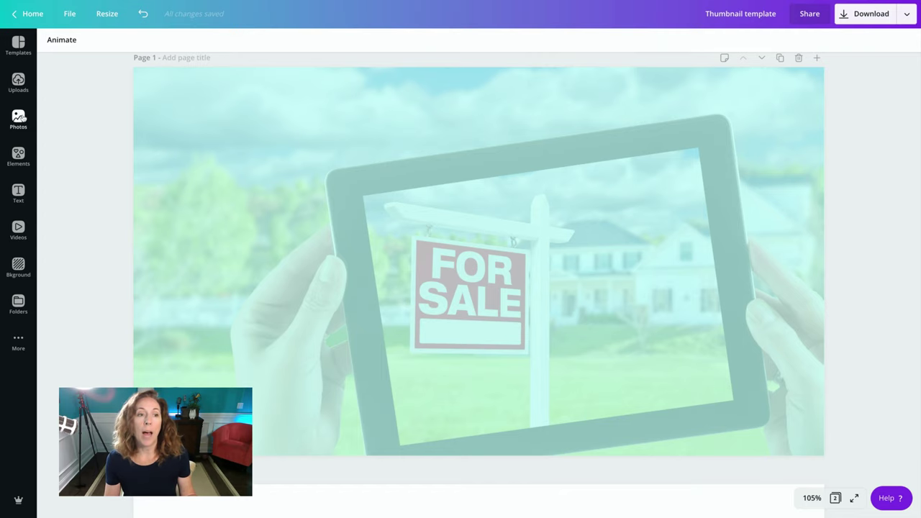
Add the hand-over-mouth photo from the May 2020 Thumbnail photos folder to the page.
left_click(18, 304)
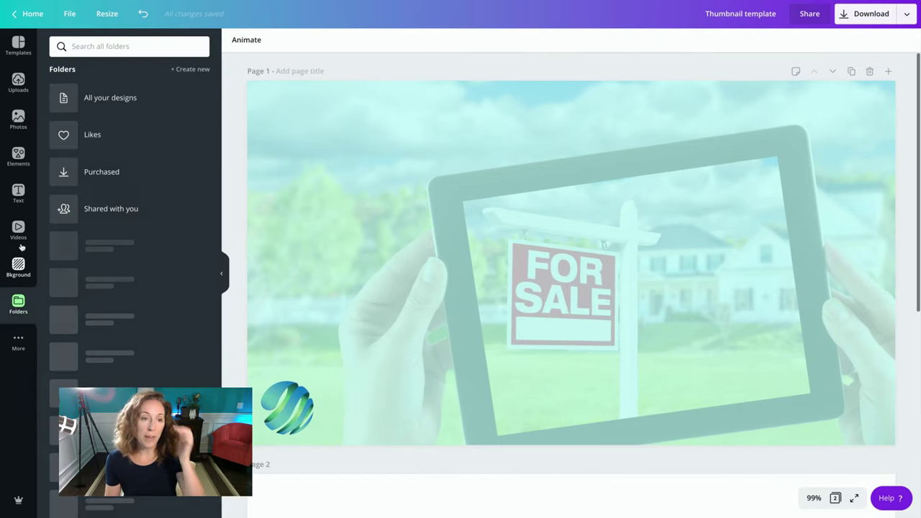
scroll(110, 227, "down", 2)
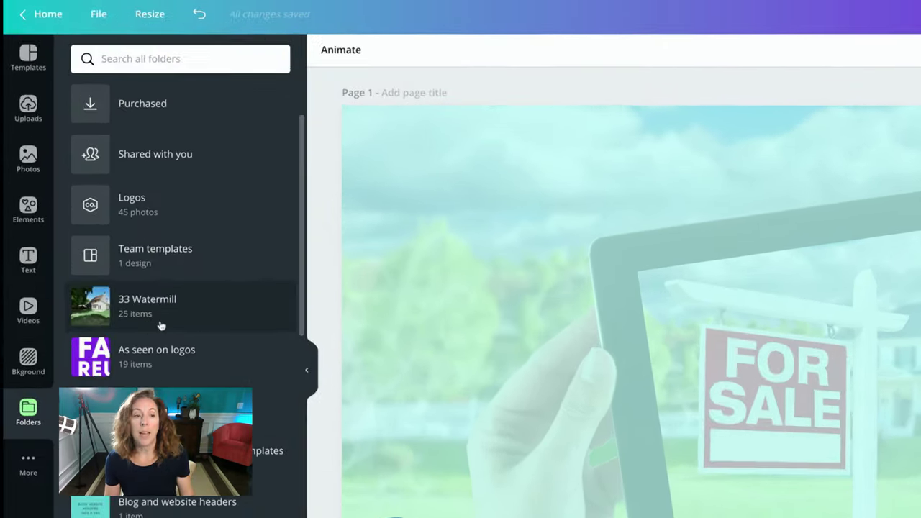
scroll(161, 326, "down", 10)
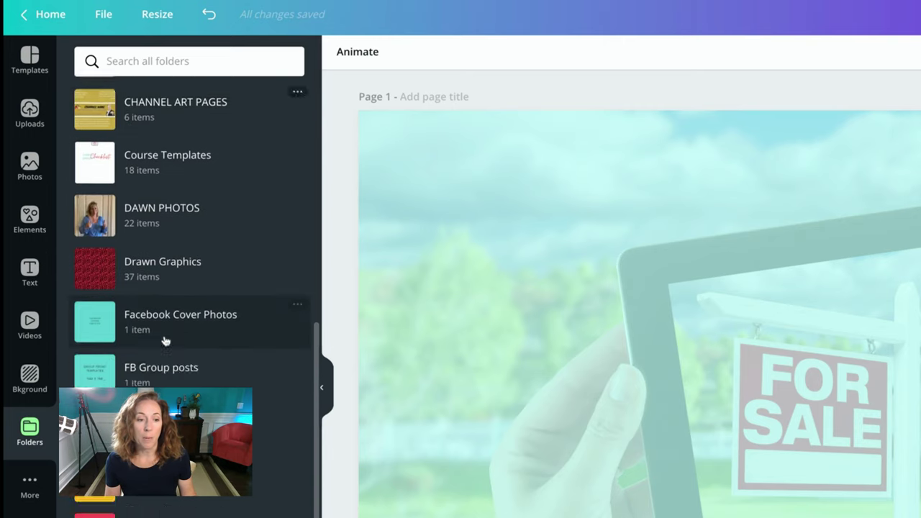
scroll(164, 341, "down", 8)
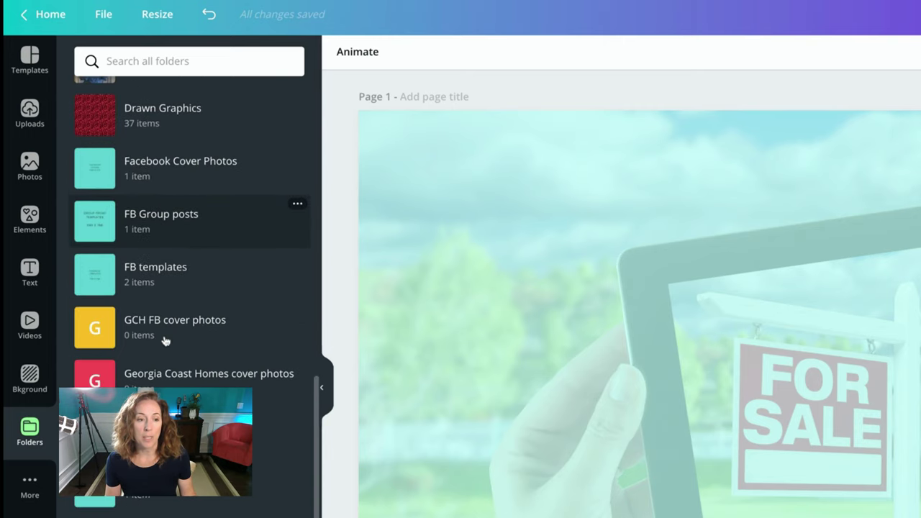
scroll(163, 339, "down", 2)
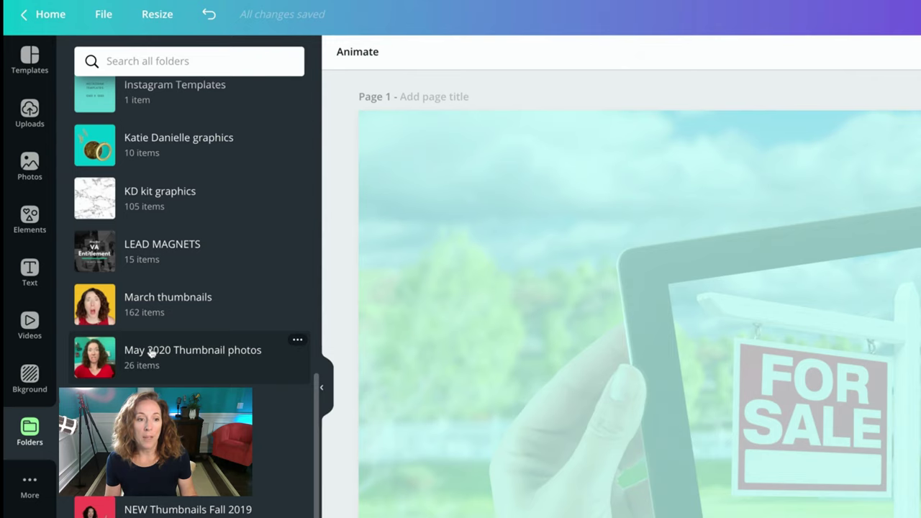
left_click(151, 351)
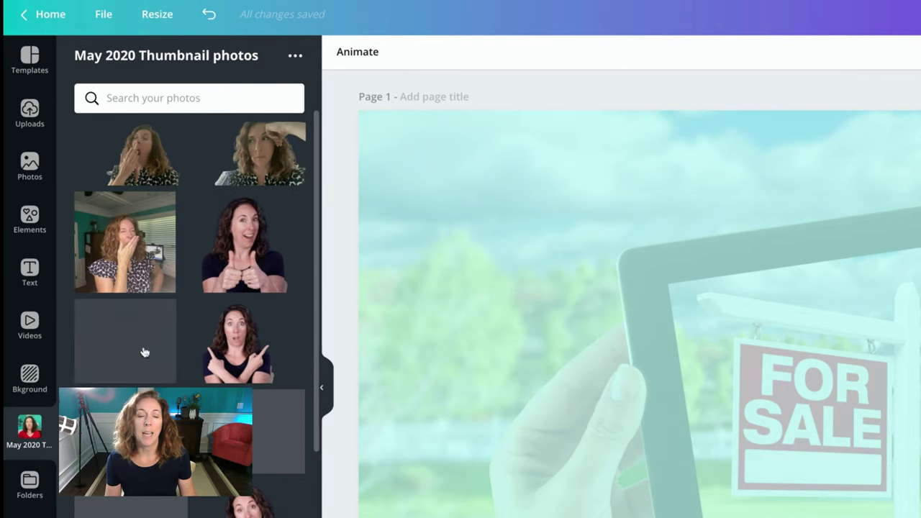
scroll(165, 354, "down", 1)
scroll(165, 354, "down", 5)
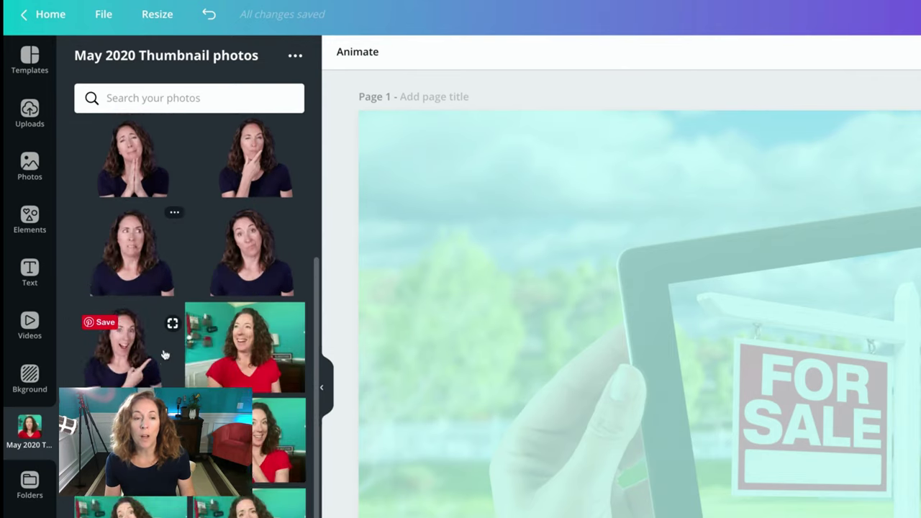
scroll(148, 354, "down", 3)
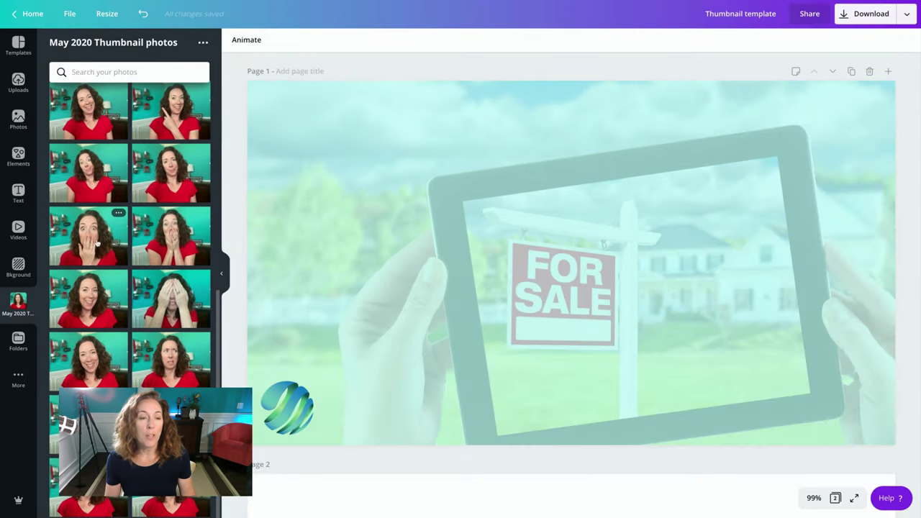
left_click(124, 359)
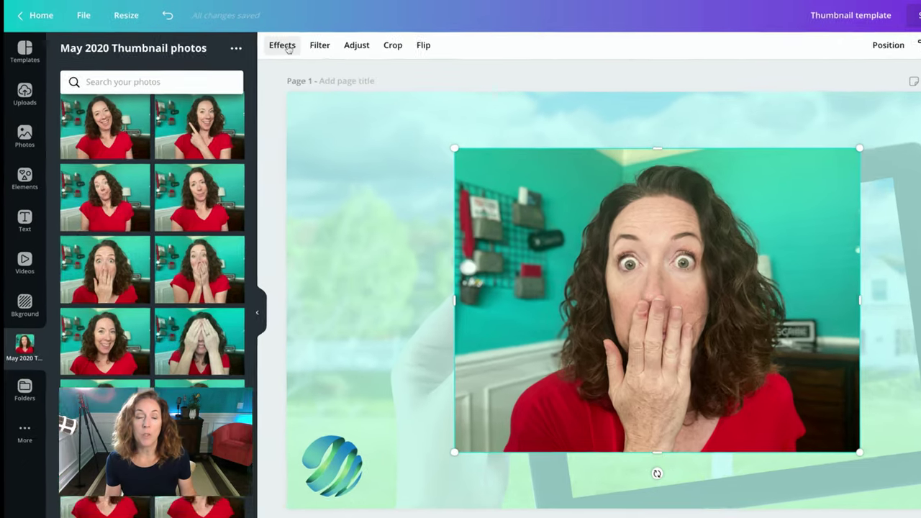
Strip the background from the woman's photo using Effects > Background Remover.
left_click(244, 41)
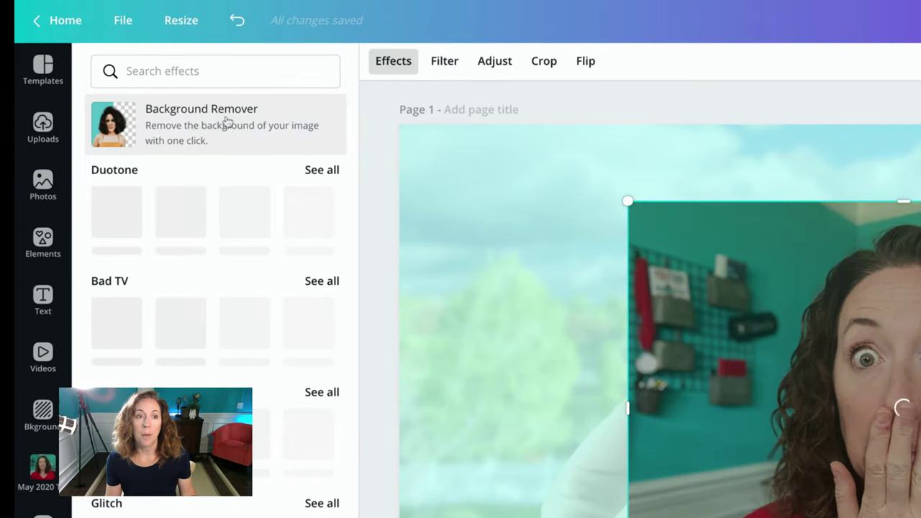
left_click(227, 124)
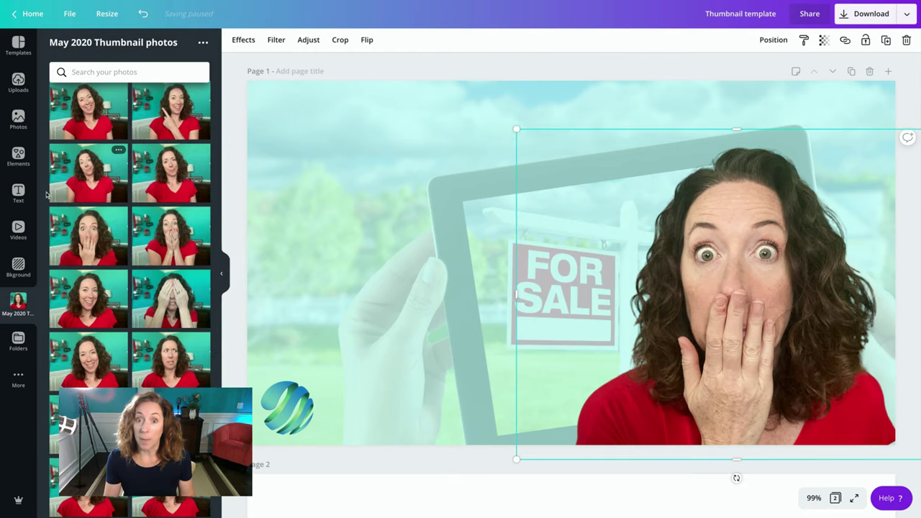
left_click(19, 191)
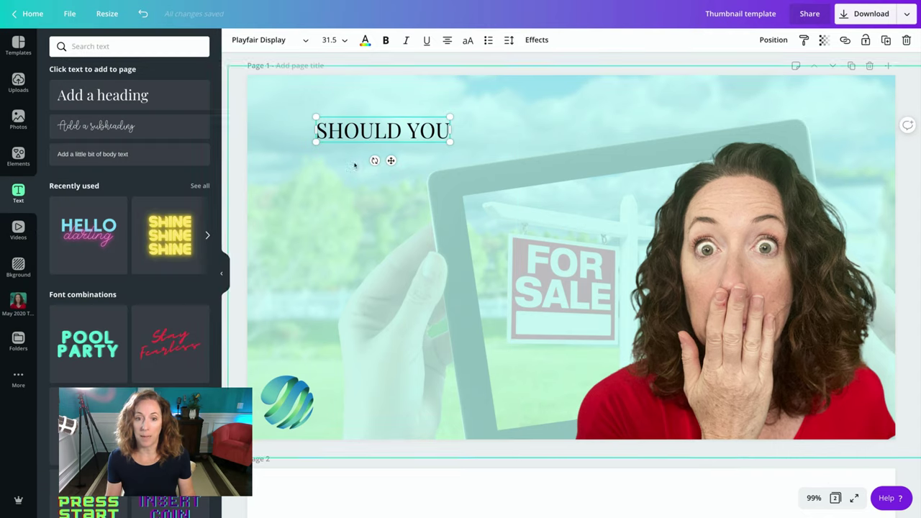
Change the SHOULD YOU heading's font to Luckiest Guy.
left_click(342, 221)
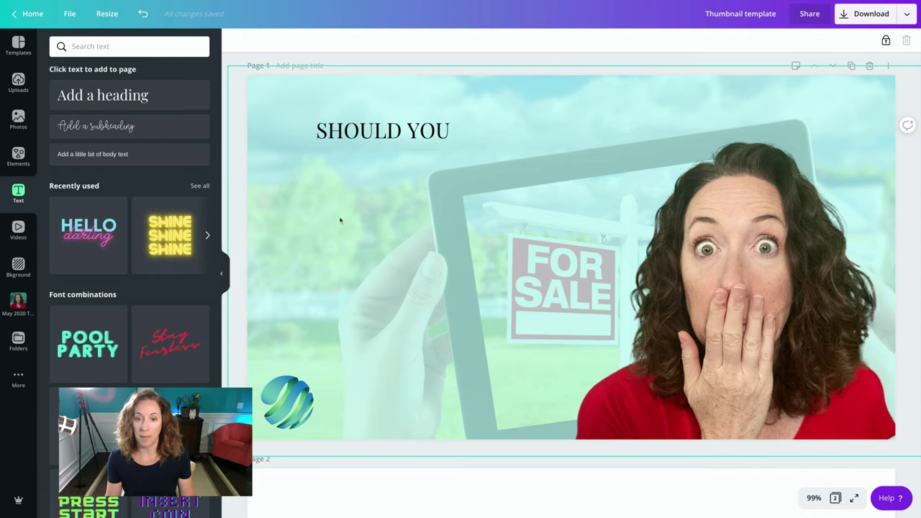
left_click(380, 141)
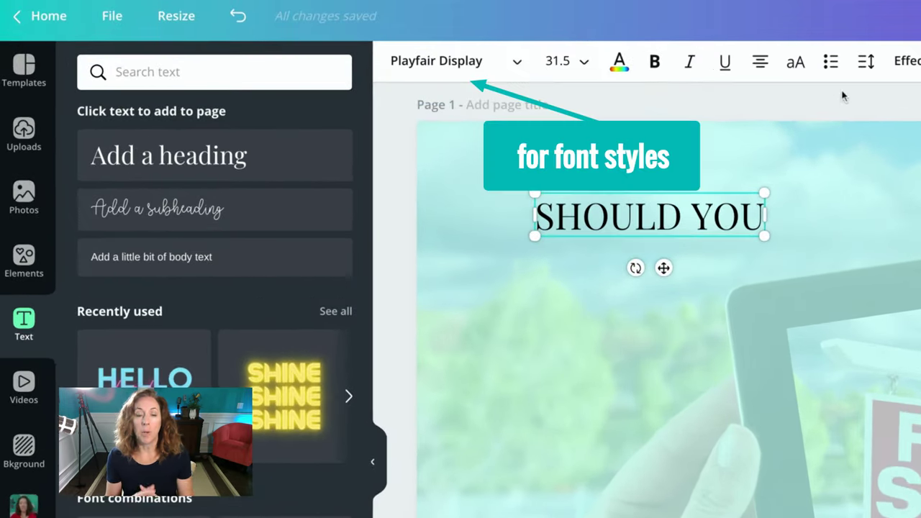
left_click(482, 66)
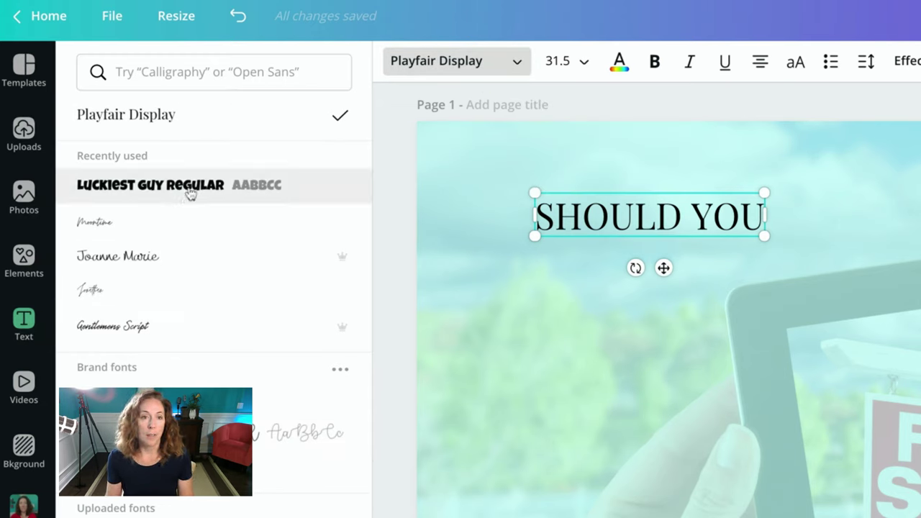
left_click(191, 191)
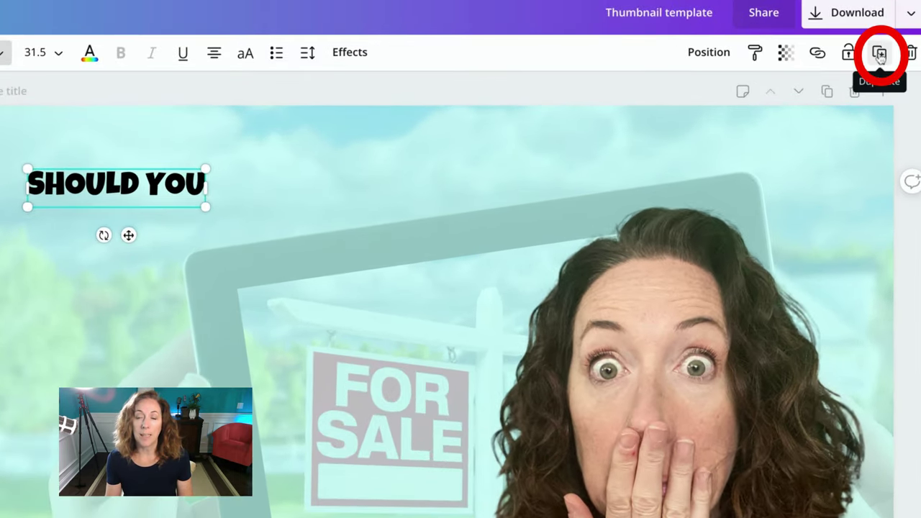
Duplicate the SHOULD YOU heading below itself and change the copy to 'DO IT?'.
left_click(883, 53)
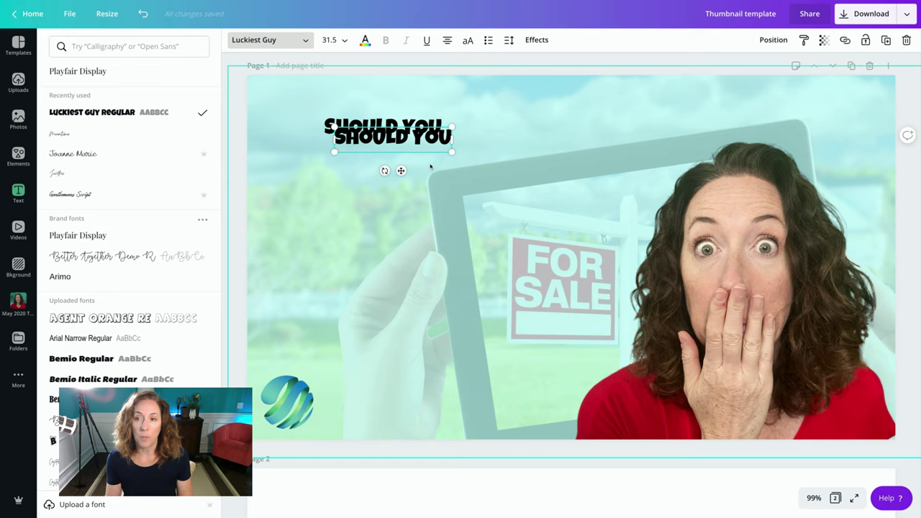
left_click_drag(433, 132, 422, 149)
triple_click(405, 166)
type("DO I")
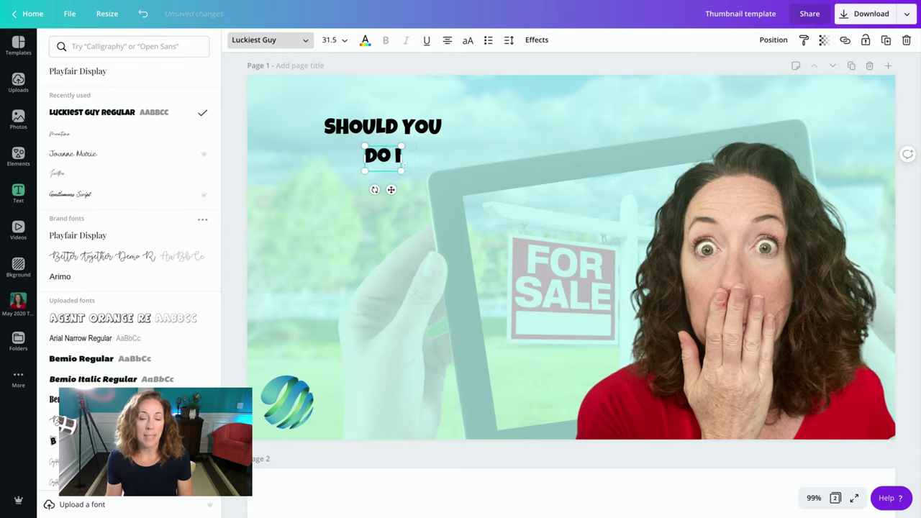
type("T?")
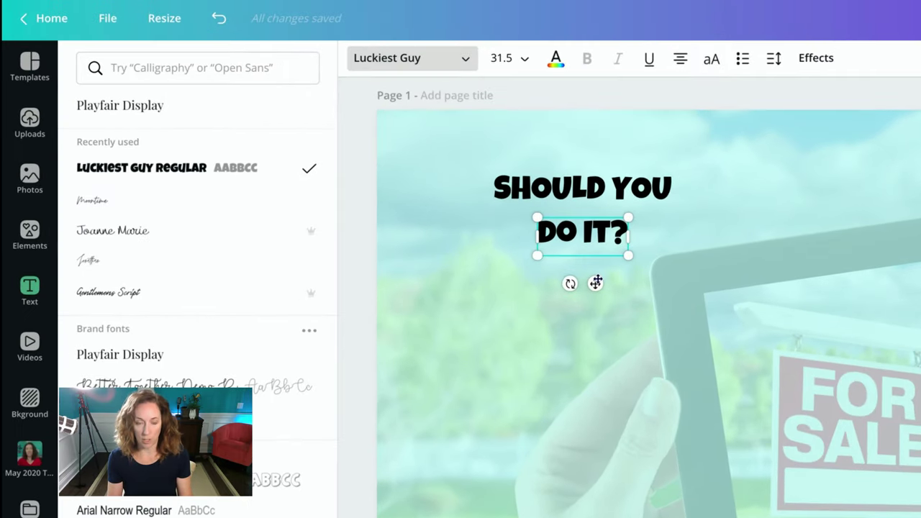
Set SHOULD YOU to size 72 and widen its box so it fits one line.
left_click(545, 176)
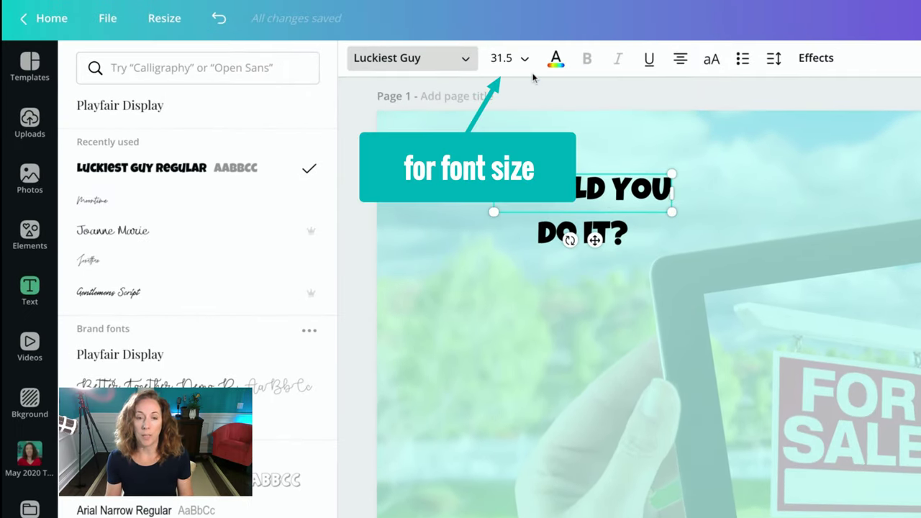
left_click(497, 57)
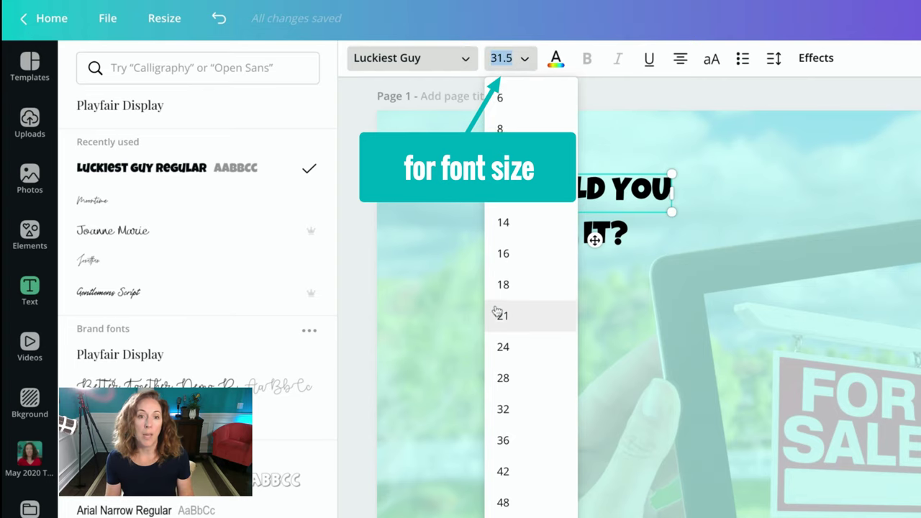
scroll(541, 476, "down", 1)
scroll(541, 475, "down", 1)
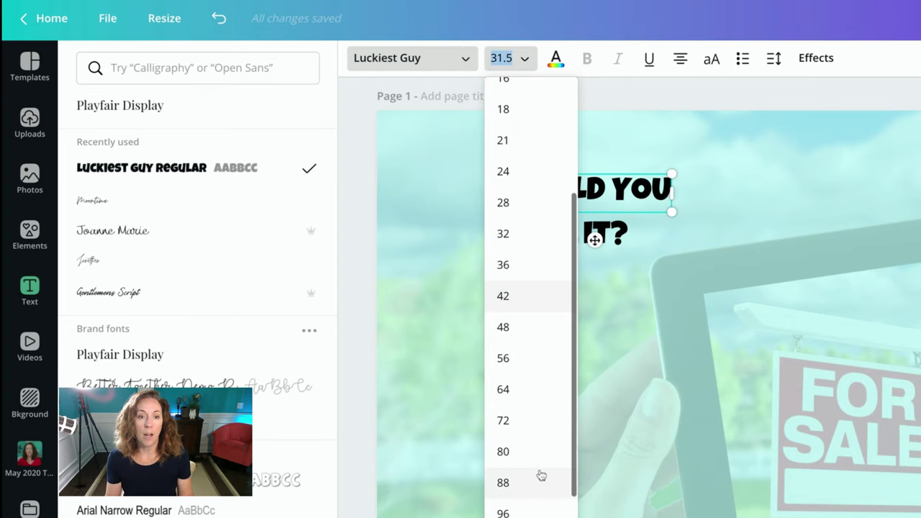
left_click(520, 454)
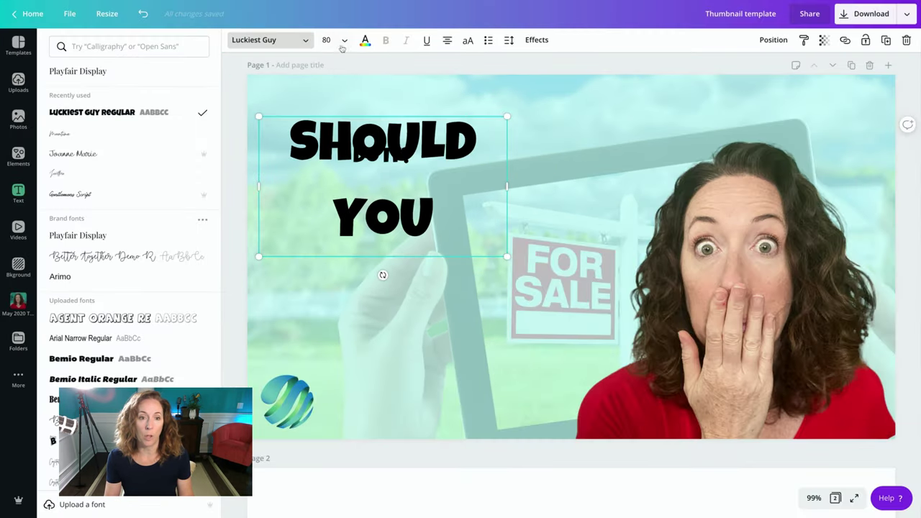
left_click(525, 58)
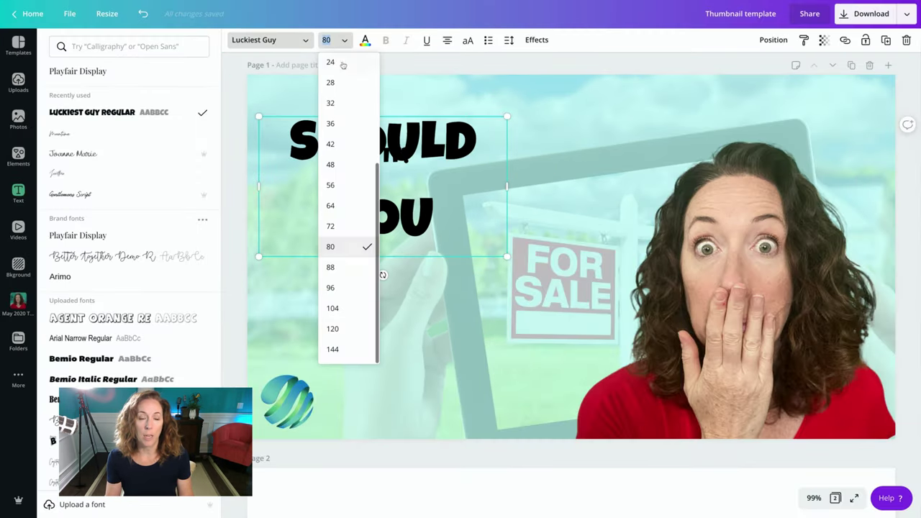
left_click(332, 226)
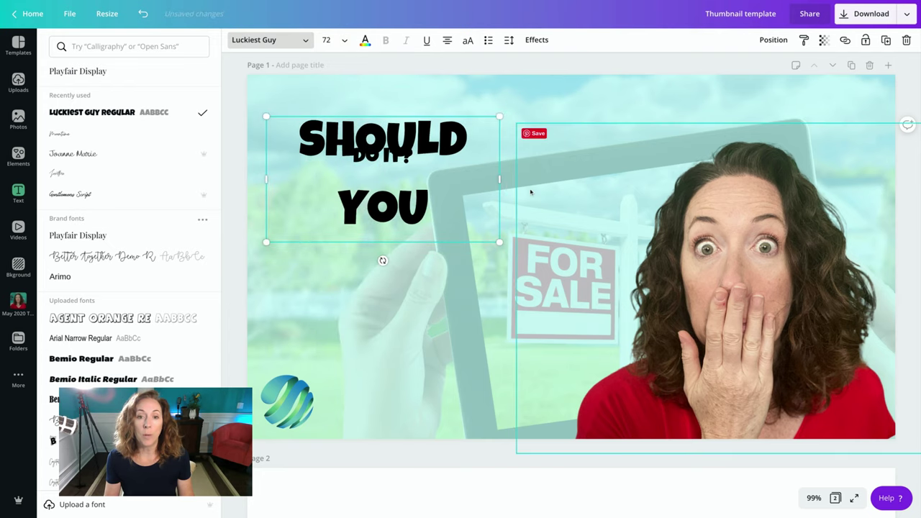
left_click_drag(500, 179, 601, 173)
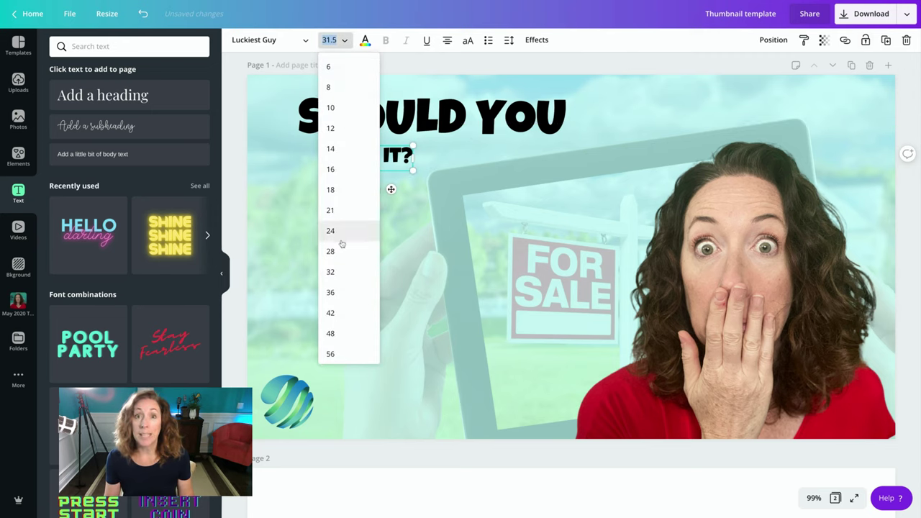
Set DO IT? to size 72 and position both heading lines.
scroll(339, 243, "down", 5)
left_click(335, 226)
left_click_drag(375, 179, 409, 174)
left_click_drag(408, 127, 408, 144)
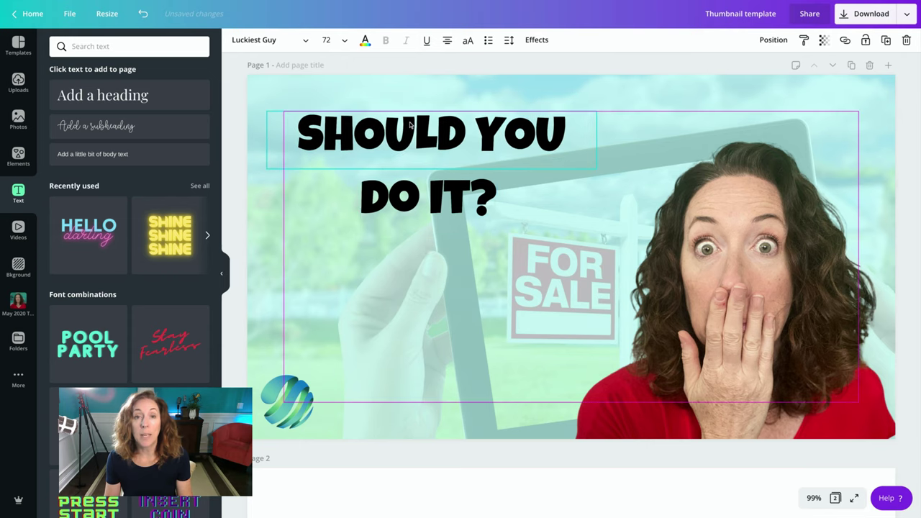
left_click(287, 241)
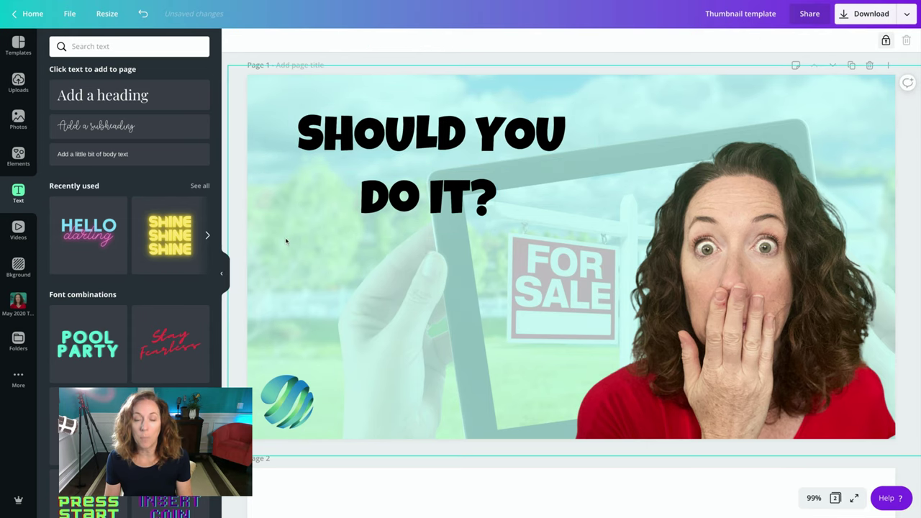
Add a rectangle and shrink it into a band fitting behind SHOULD YOU.
key("ctrl+z")
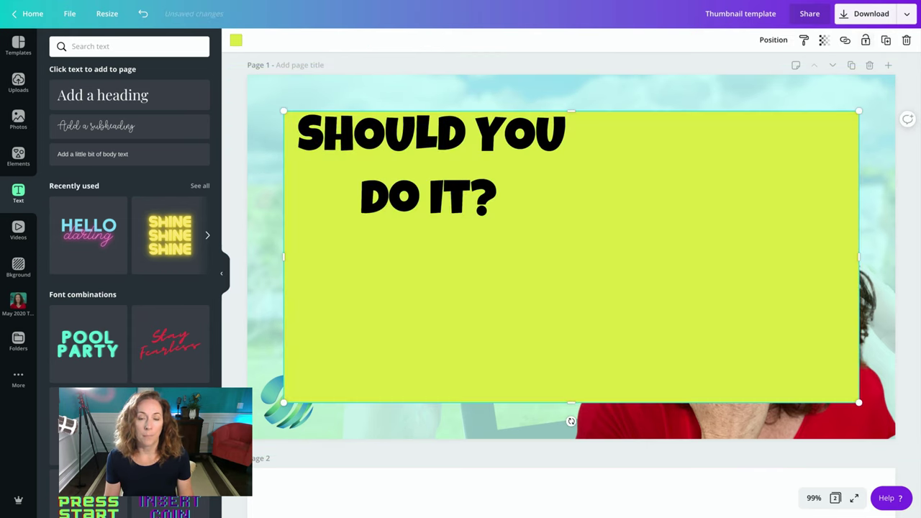
left_click_drag(858, 400, 696, 227)
left_click_drag(617, 156, 614, 137)
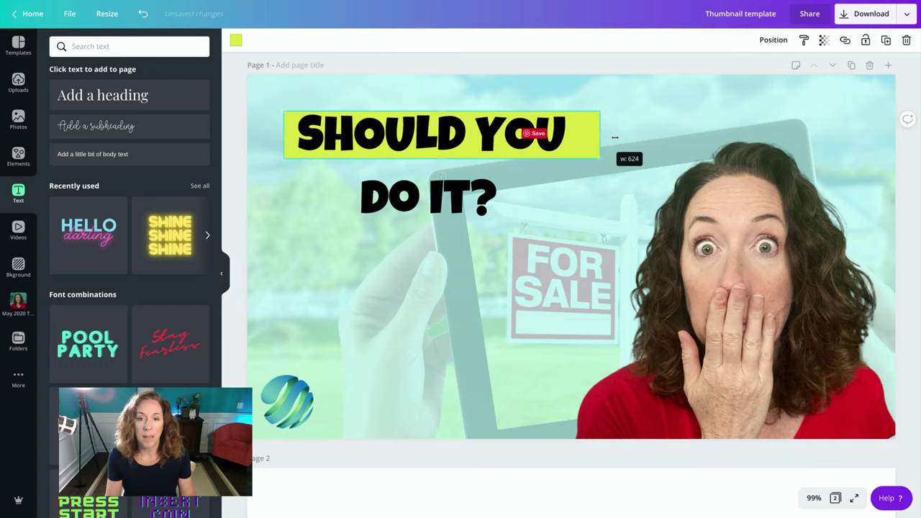
left_click_drag(614, 136, 614, 137)
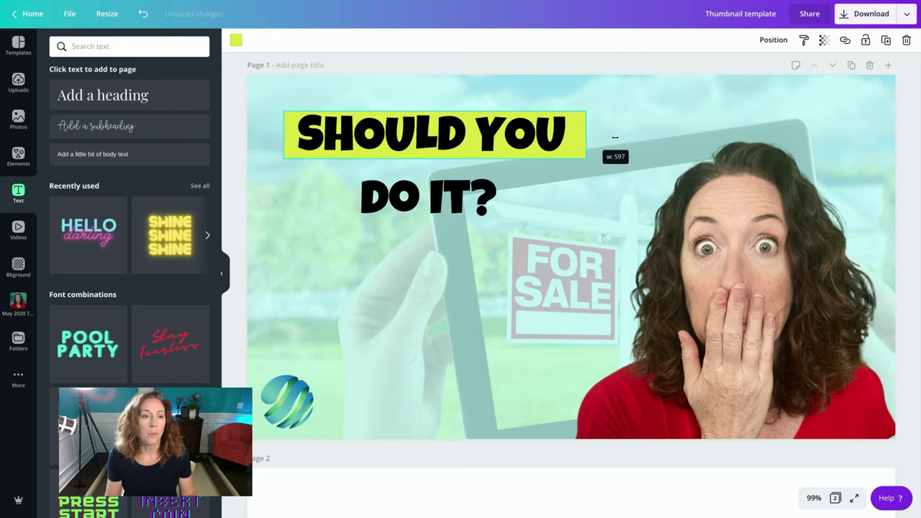
left_click_drag(614, 137, 615, 137)
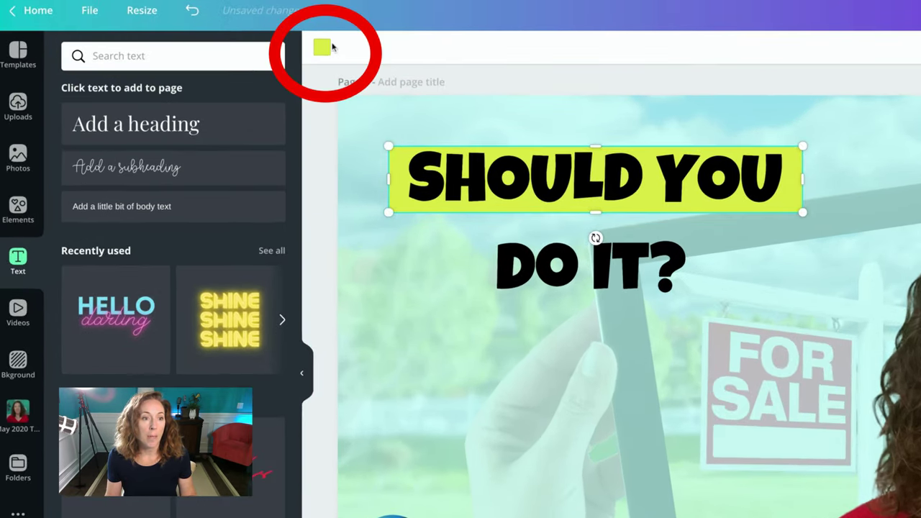
Color the band a custom bright lime, #e8ff32.
left_click(323, 48)
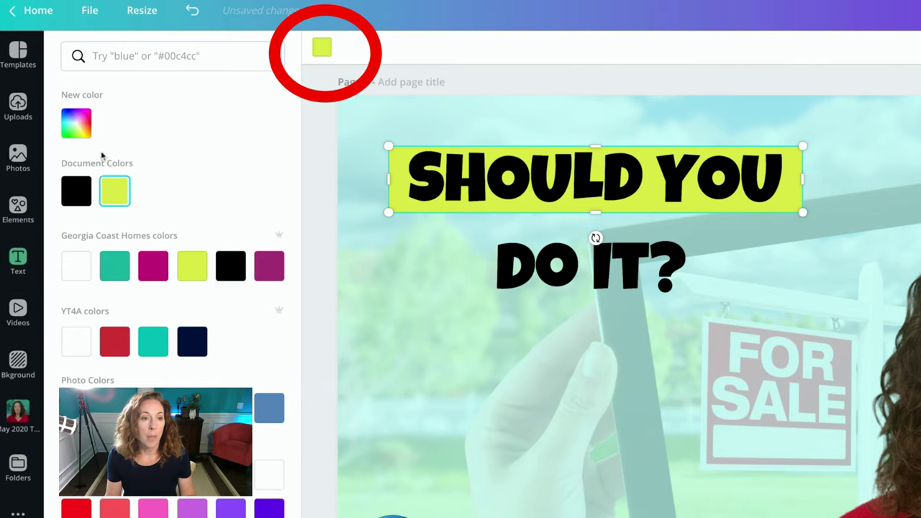
left_click(75, 127)
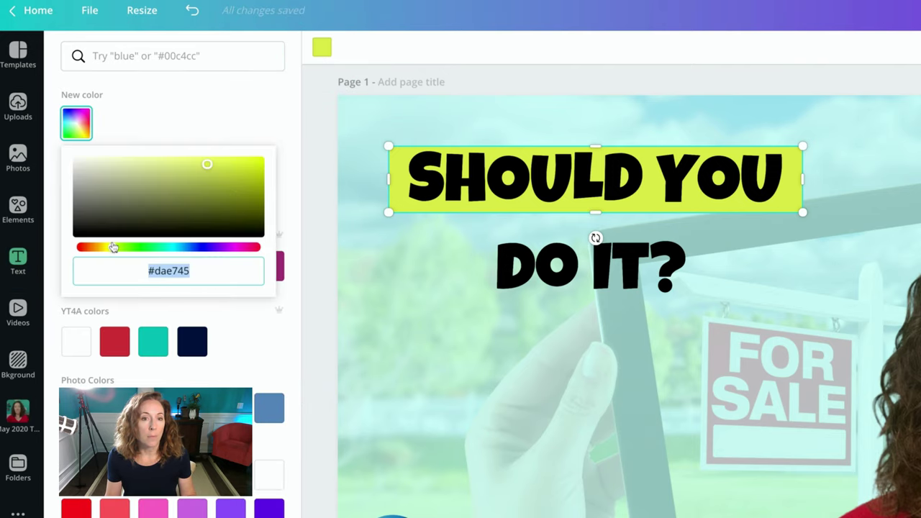
left_click(226, 160)
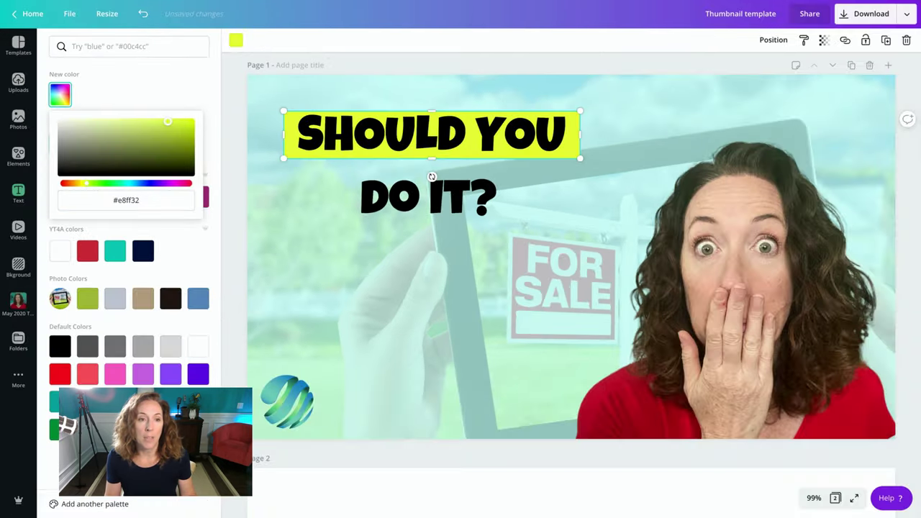
left_click(180, 94)
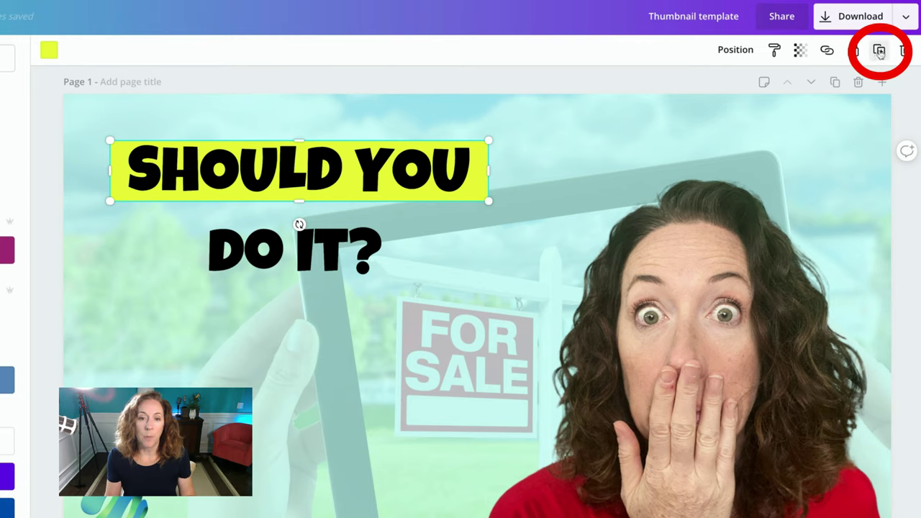
Copy the lime band down onto DO IT?, send it backward, and trim both sides.
left_click(879, 51)
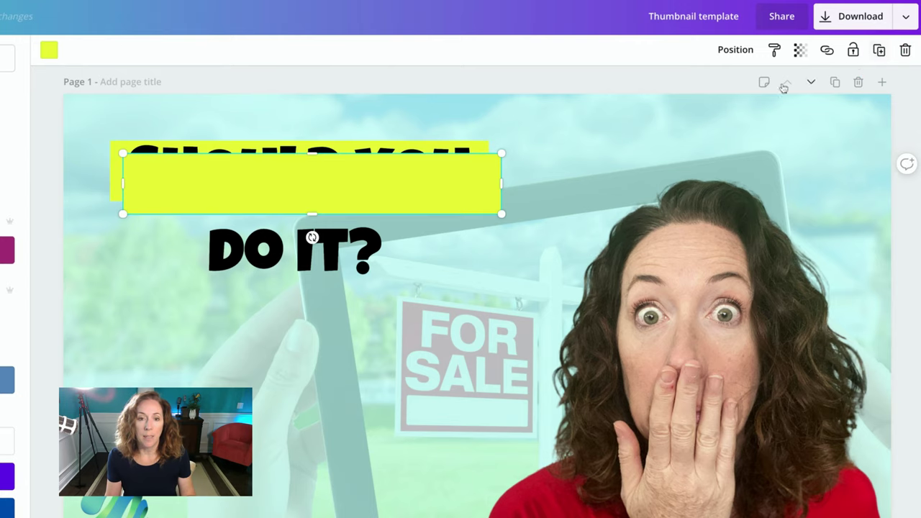
left_click_drag(384, 192, 387, 256)
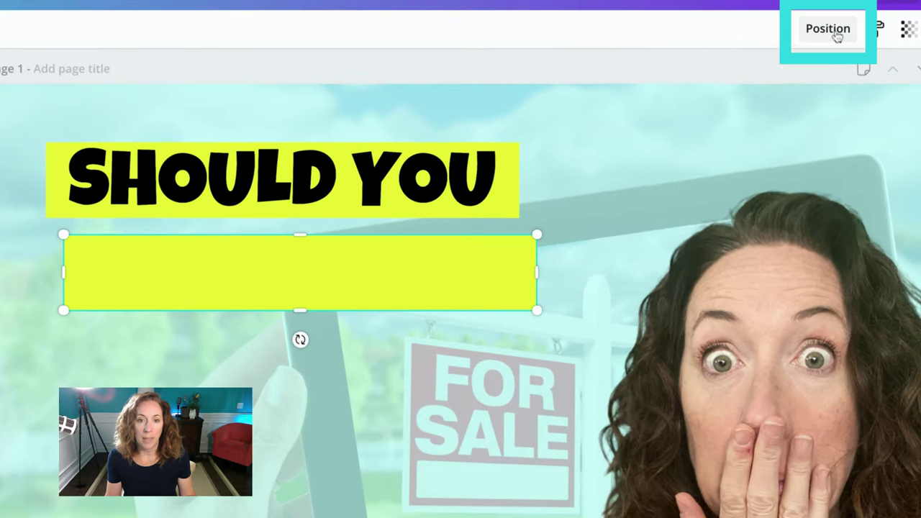
left_click(740, 53)
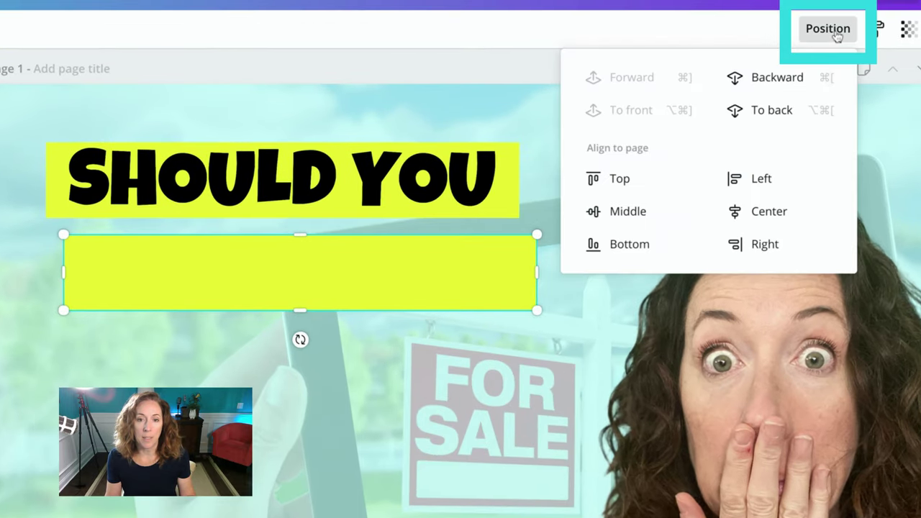
left_click(779, 80)
left_click(441, 264)
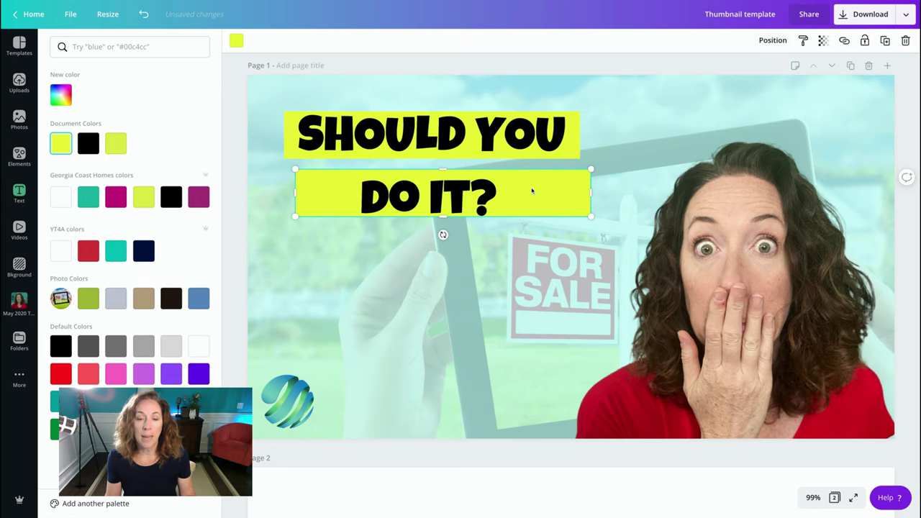
left_click_drag(588, 197, 504, 194)
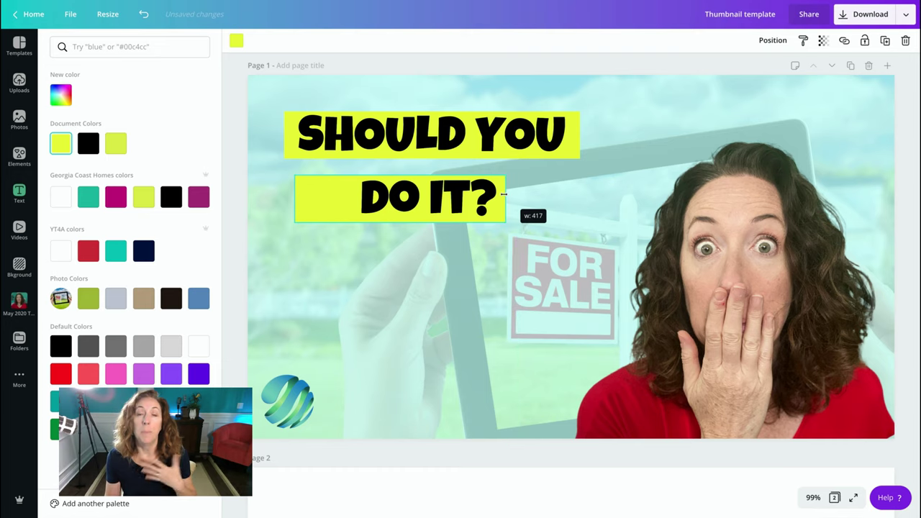
left_click_drag(294, 198, 349, 204)
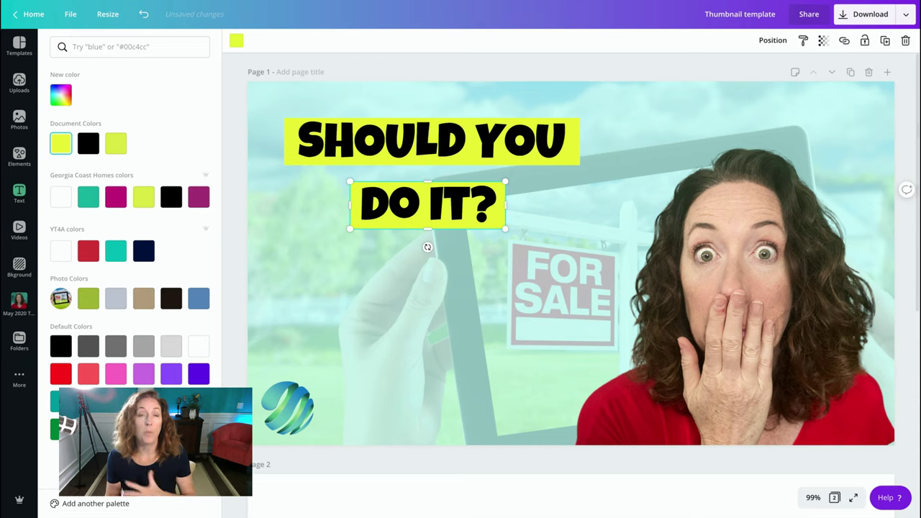
left_click(409, 144)
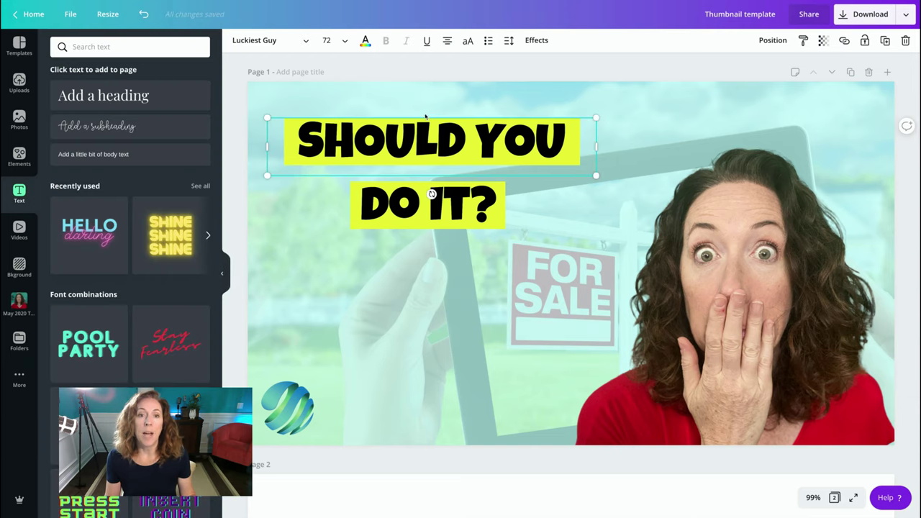
Select all the SHOULD YOU text and apply the Lift text effect.
triple_click(437, 148)
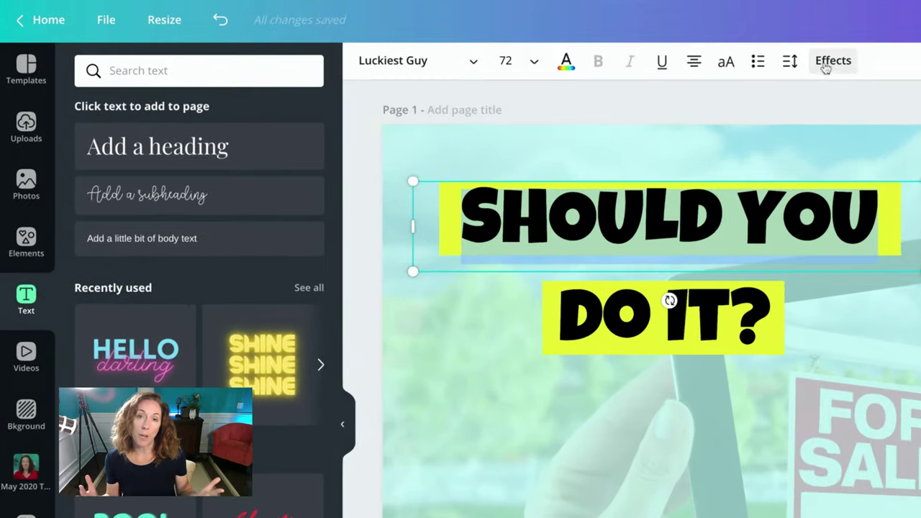
left_click(827, 64)
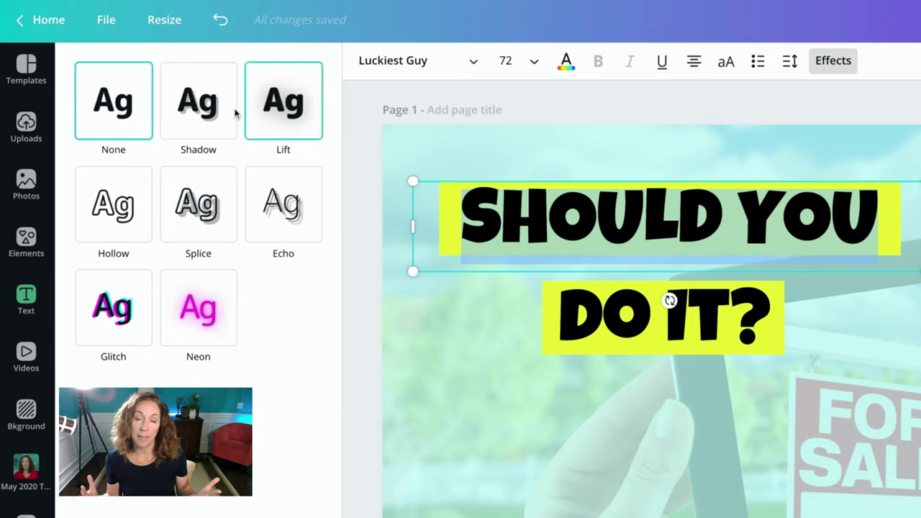
left_click(272, 108)
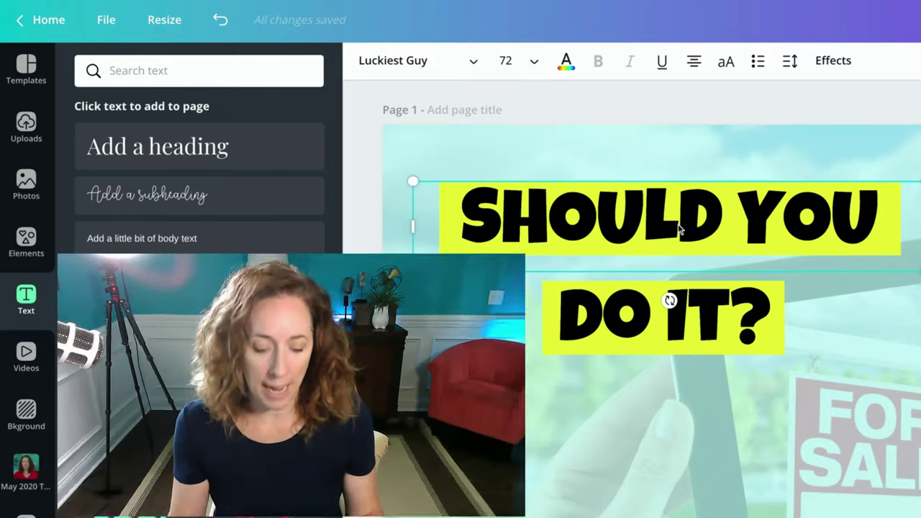
Select the whole headline and try the Shadow, Lift, Splice and Echo effects.
double_click(674, 225)
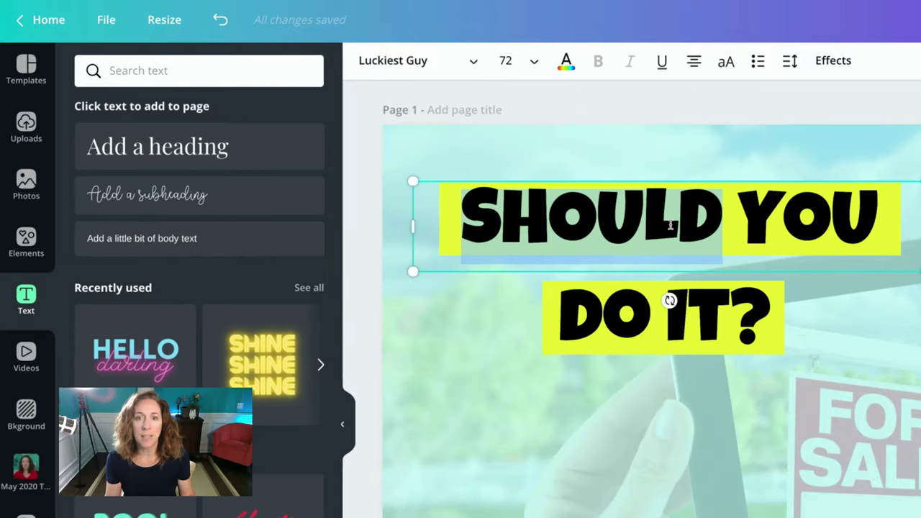
key("ctrl+a")
left_click(828, 62)
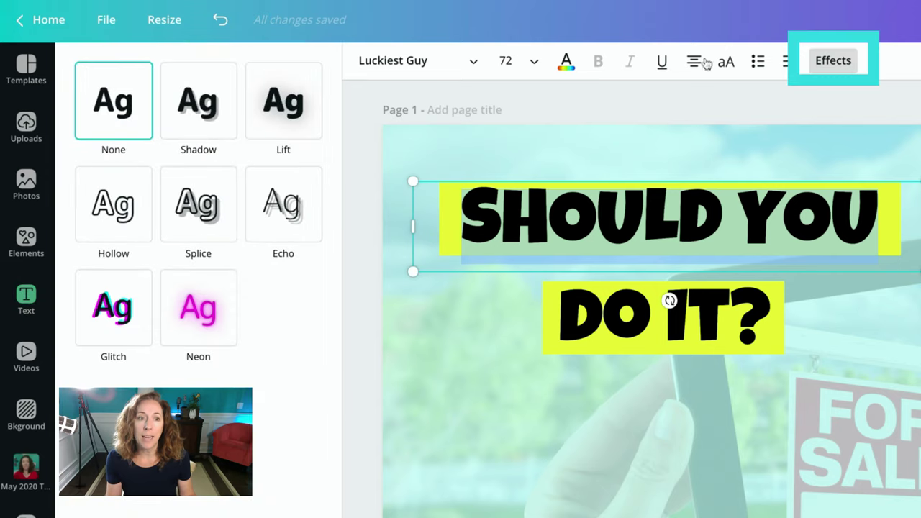
left_click(210, 114)
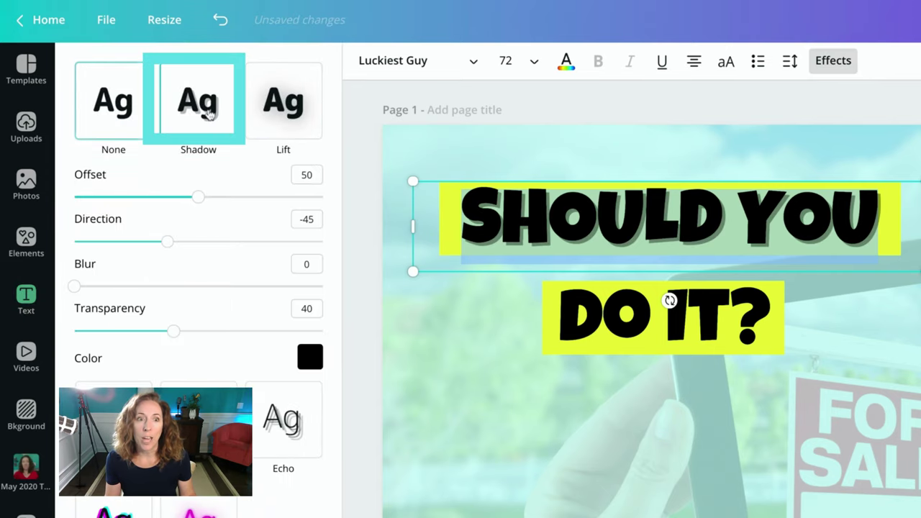
left_click(271, 112)
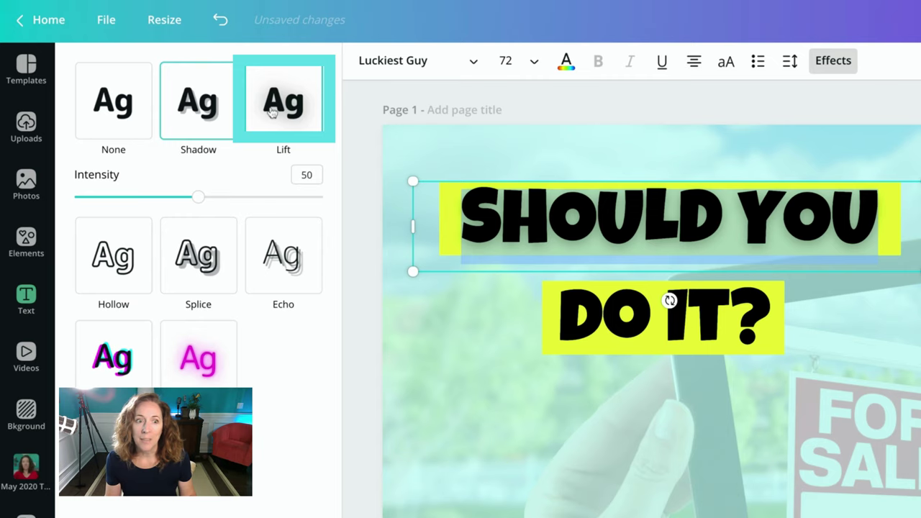
left_click(199, 255)
left_click(294, 227)
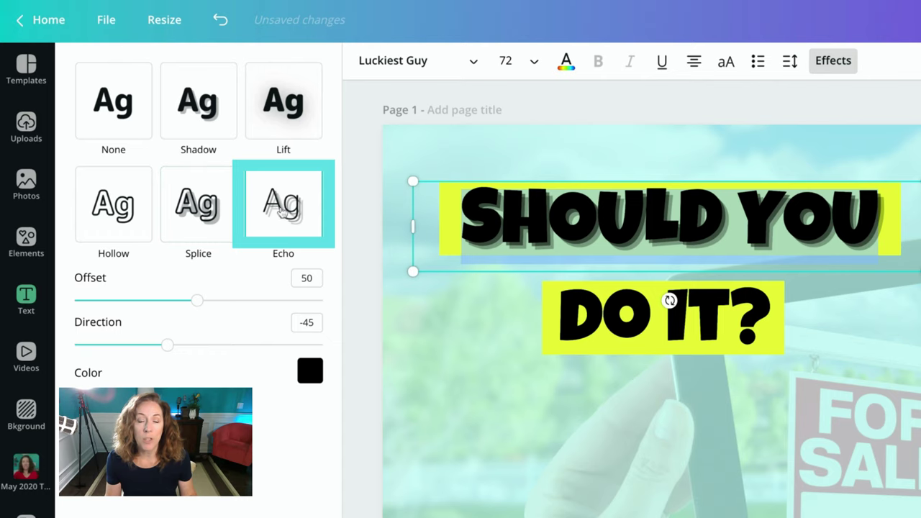
left_click(218, 209)
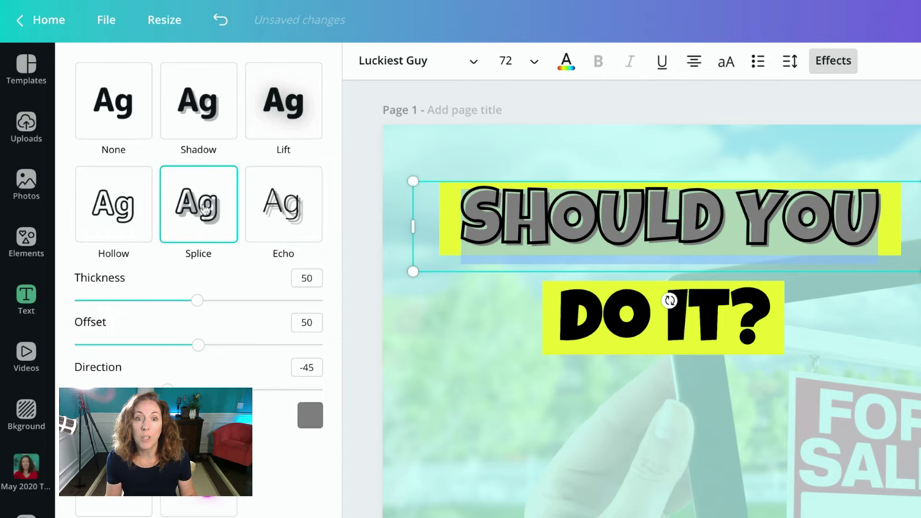
left_click(280, 102)
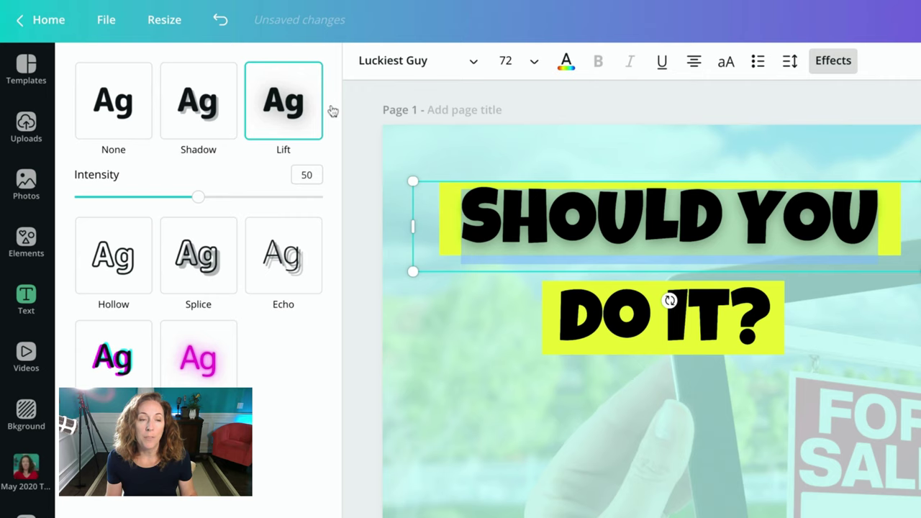
key("Escape")
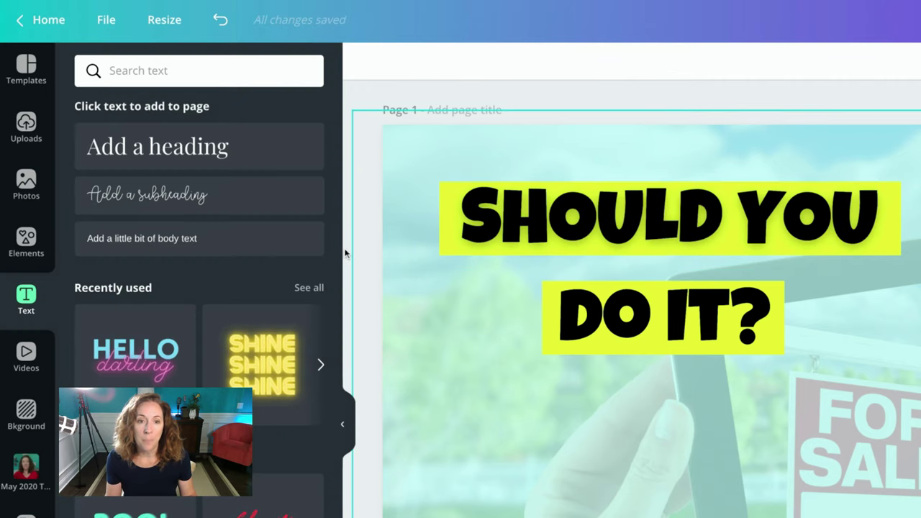
Reselect the headline and apply the black Shadow effect at offset 50, direction -45.
left_click(531, 216)
key("Escape")
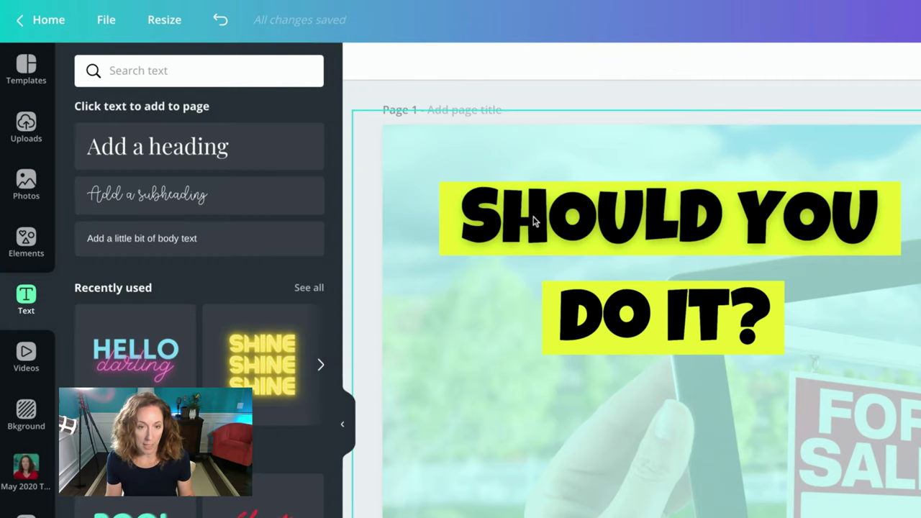
left_click(547, 212)
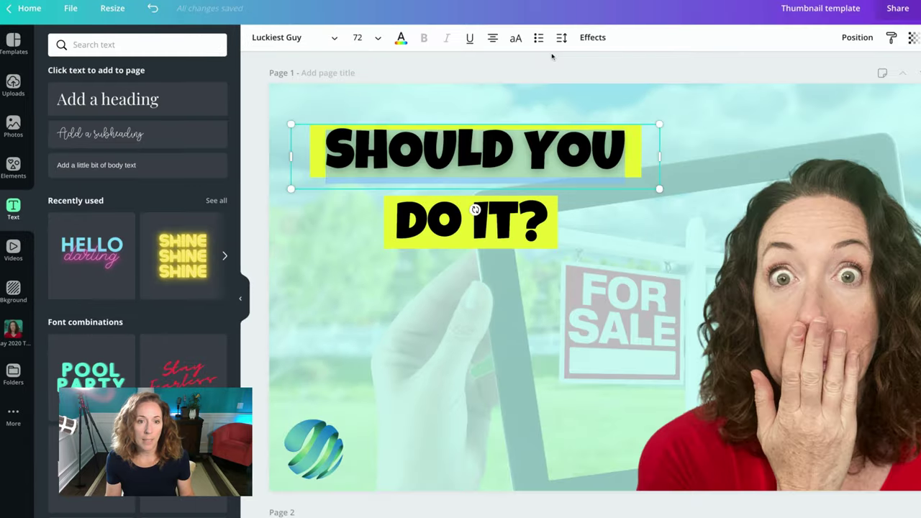
left_click(593, 37)
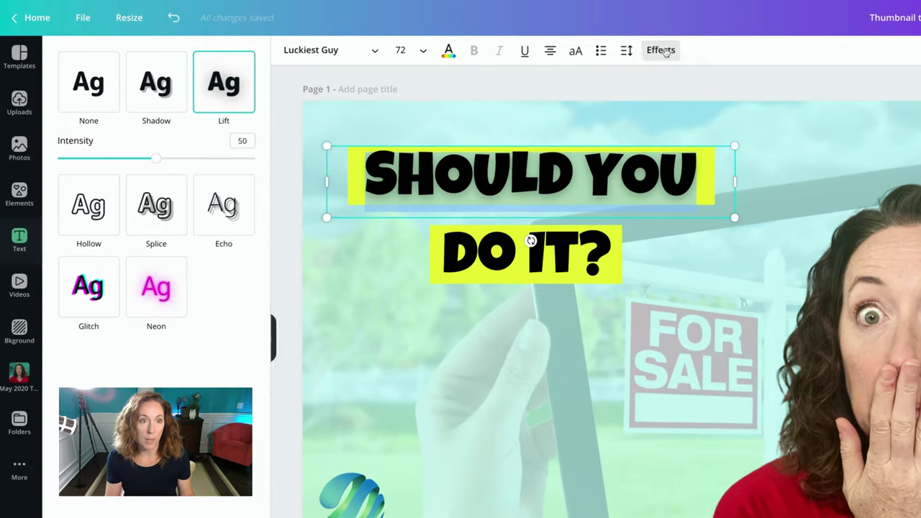
left_click(161, 86)
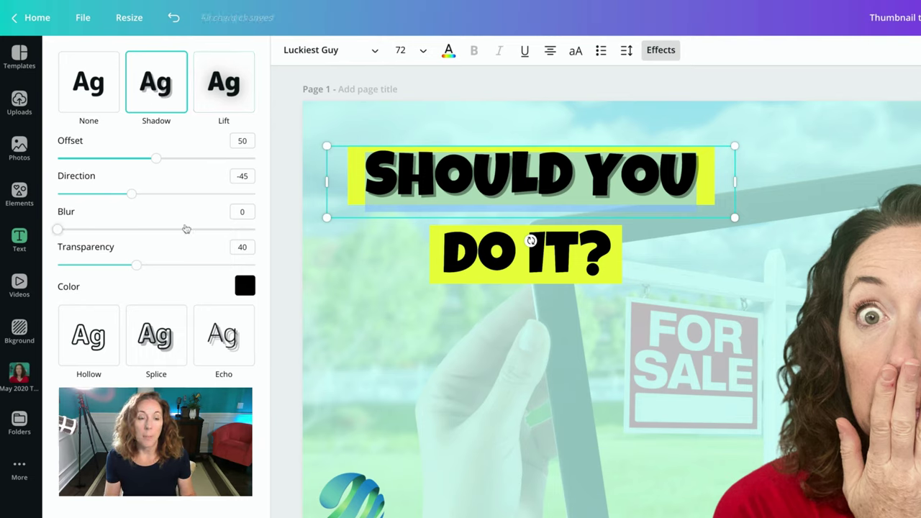
Tune the SHOULD YOU shadow: offset 69, direction -50, blur 28, transparency 44, then deselect.
left_click(244, 286)
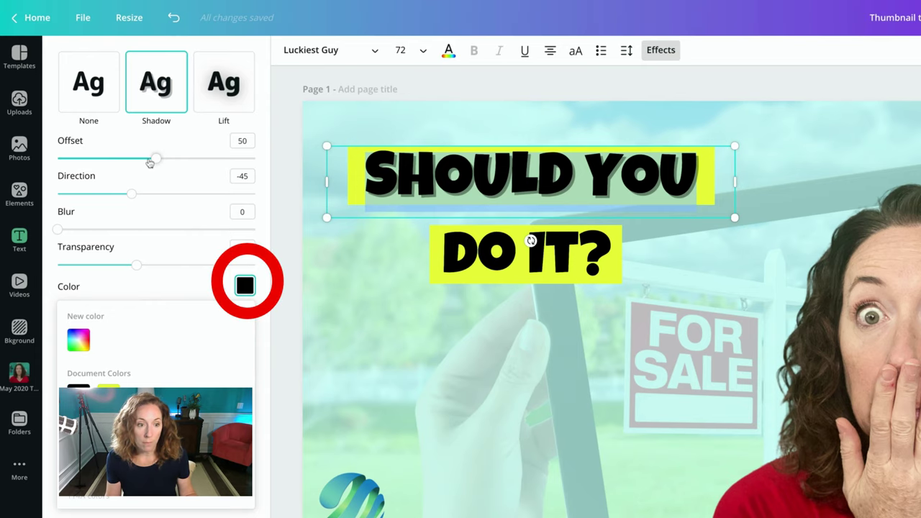
left_click_drag(150, 163, 212, 159)
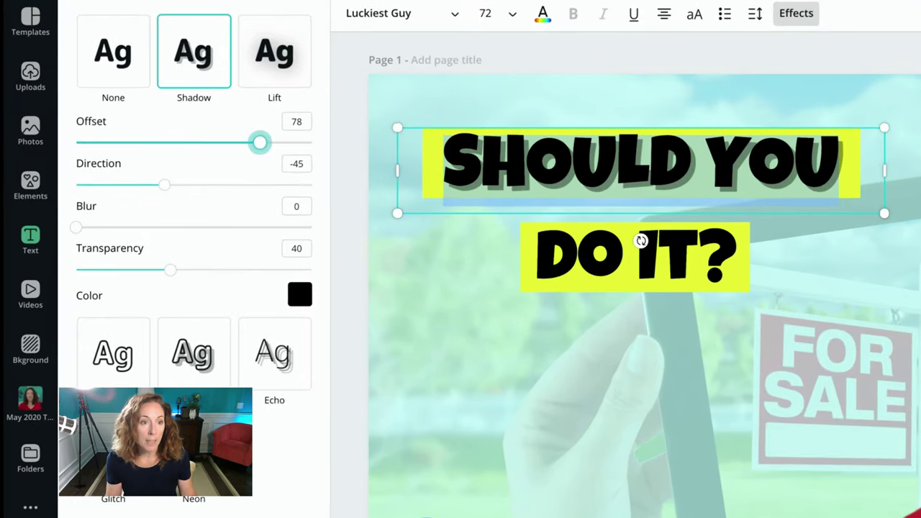
left_click_drag(259, 143, 238, 142)
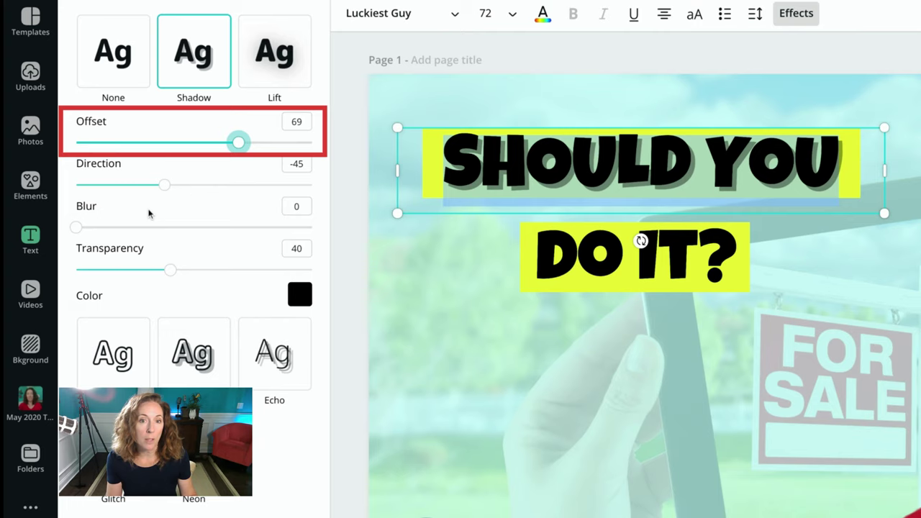
mouse_move(162, 187)
left_mouse_down()
mouse_move(137, 187)
mouse_move(163, 188)
left_mouse_up()
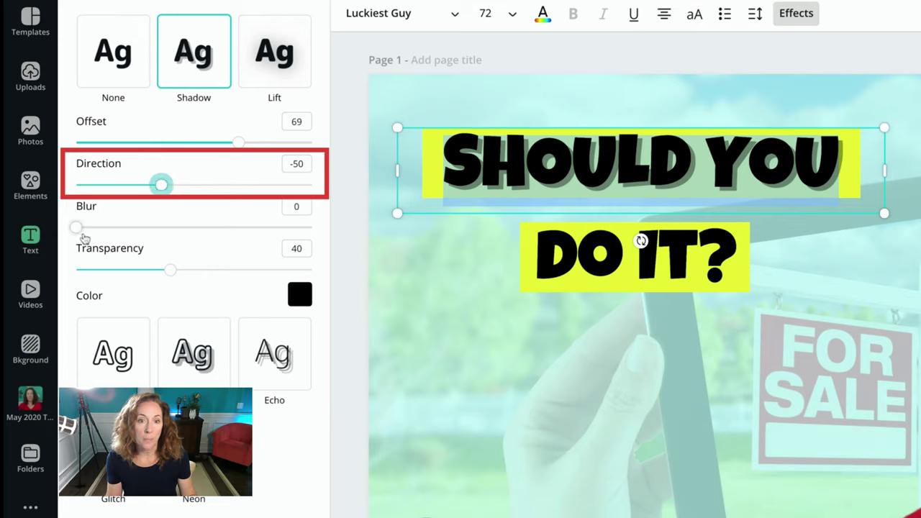
left_click_drag(78, 229, 137, 228)
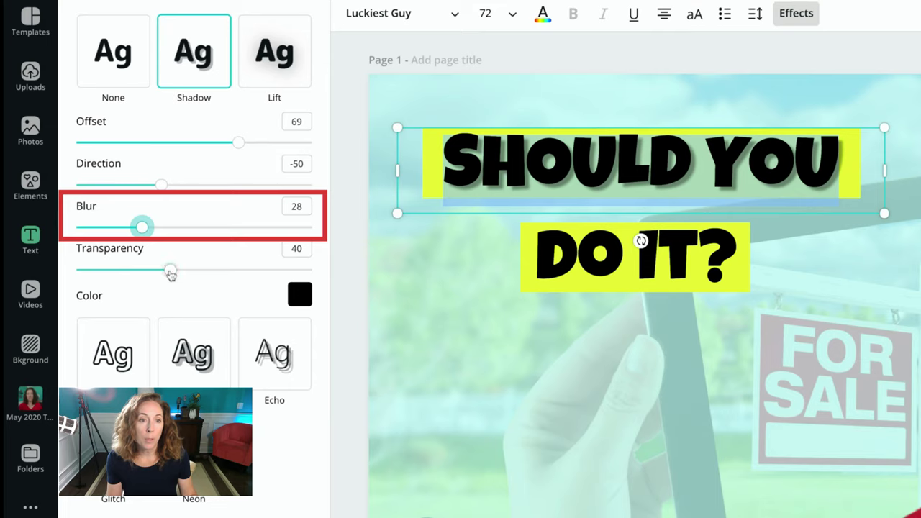
mouse_move(170, 271)
left_mouse_down()
mouse_move(144, 271)
mouse_move(222, 271)
mouse_move(180, 270)
left_mouse_up()
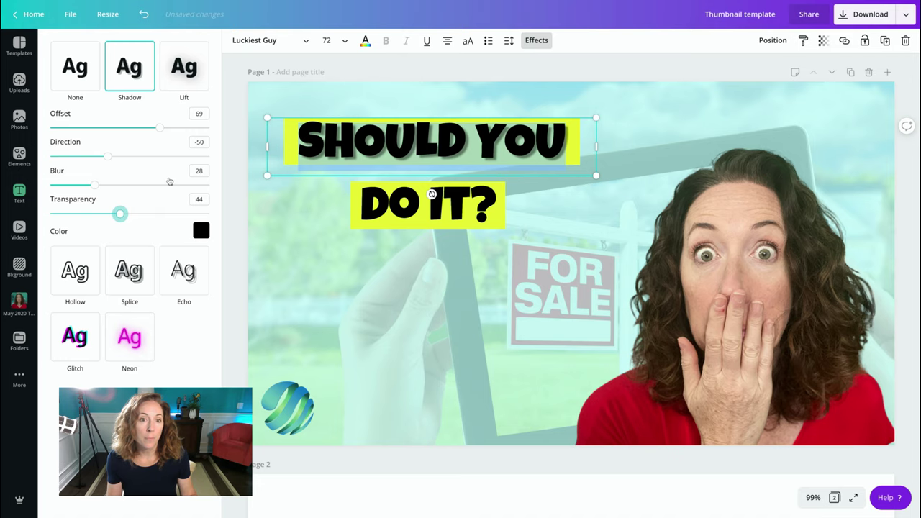
left_click(242, 89)
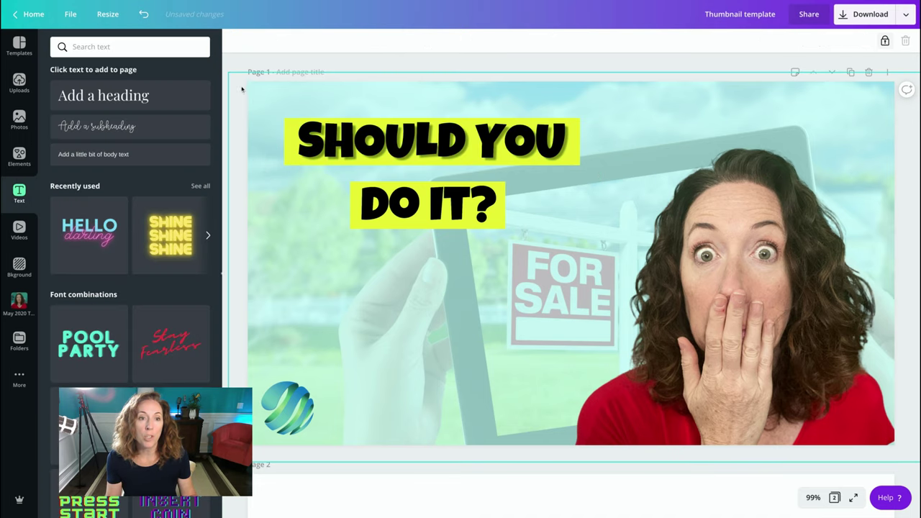